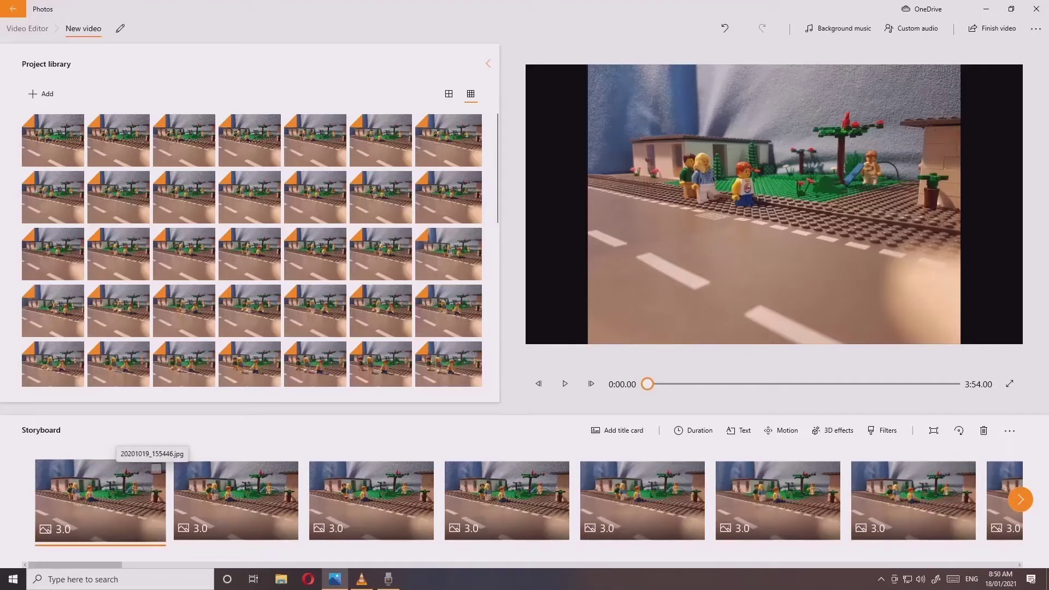
- Select the first image on the storyboard to begin the range selection
left_click(100, 496)
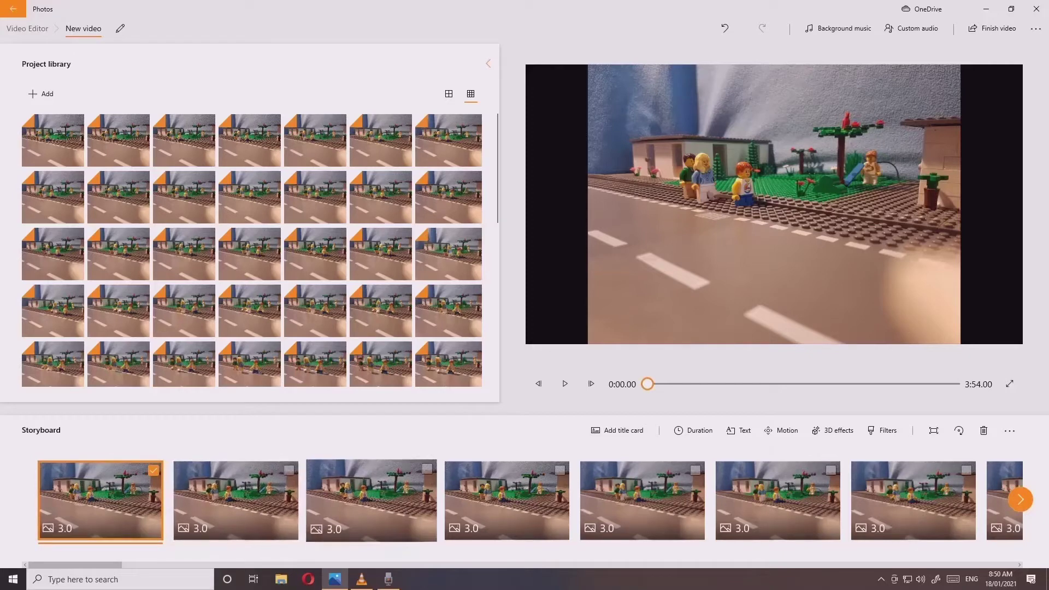
scroll(509, 501, "down", 8)
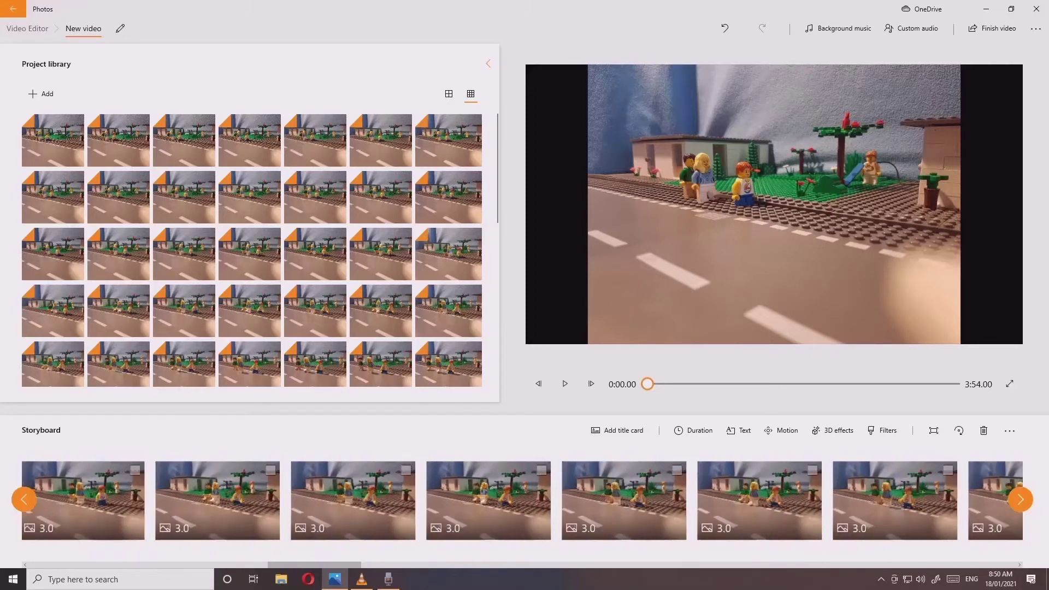
scroll(508, 500, "down", 8)
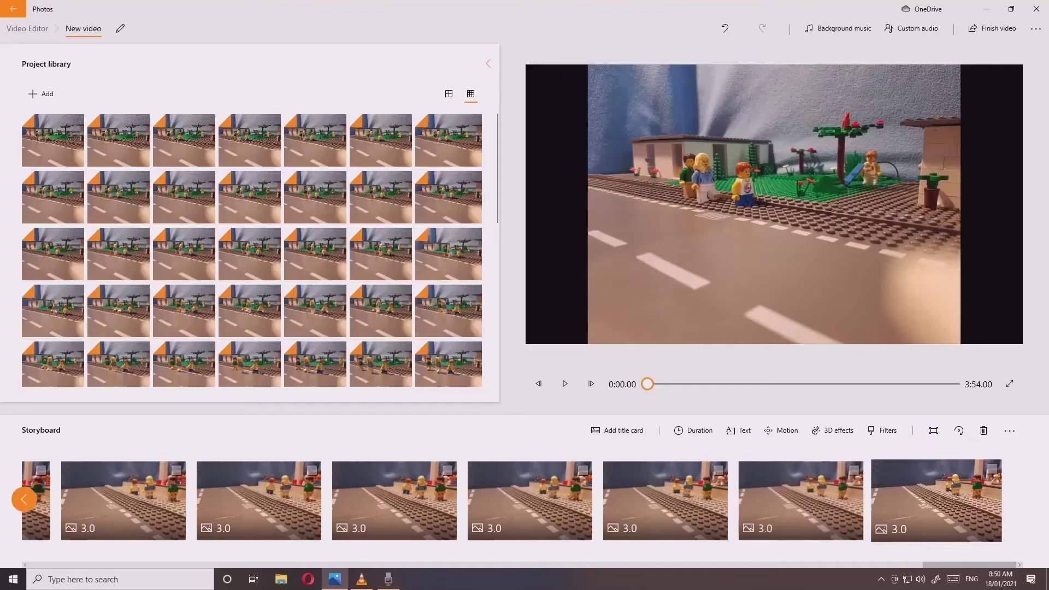
left_click(936, 500)
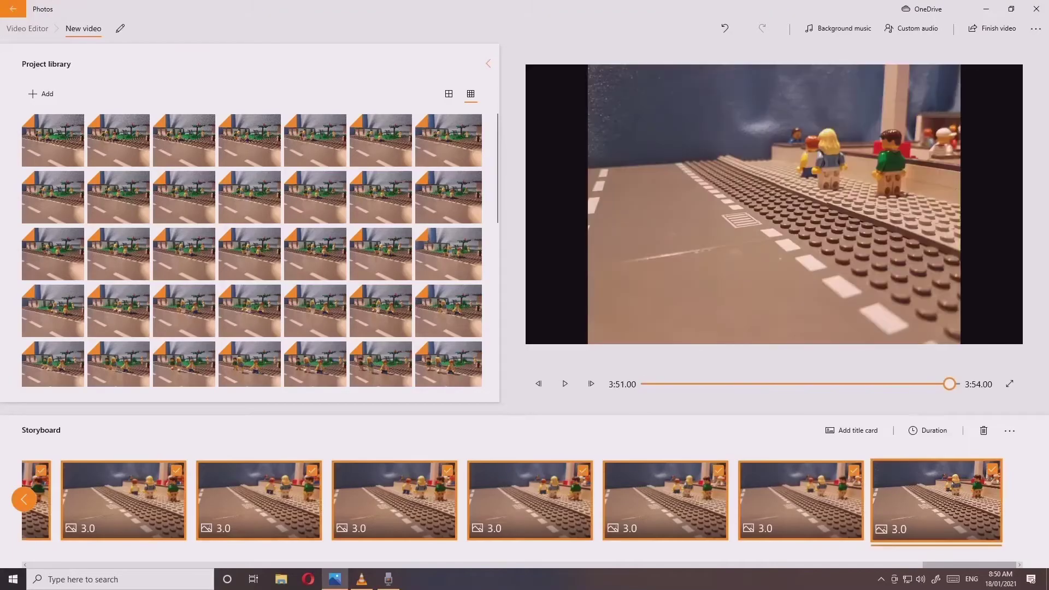
scroll(524, 500, "up", 10)
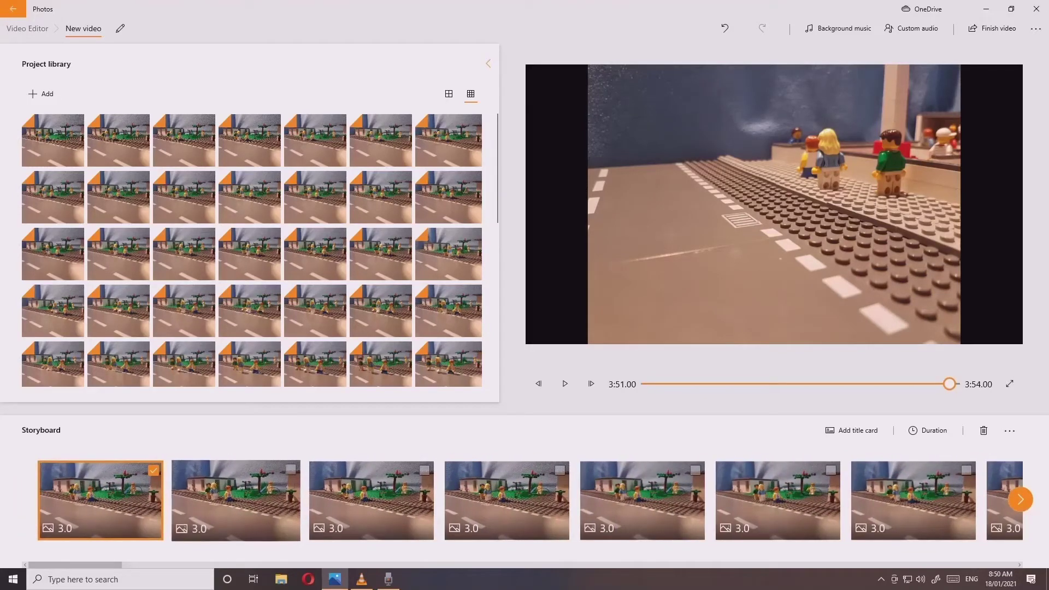
left_click(157, 470)
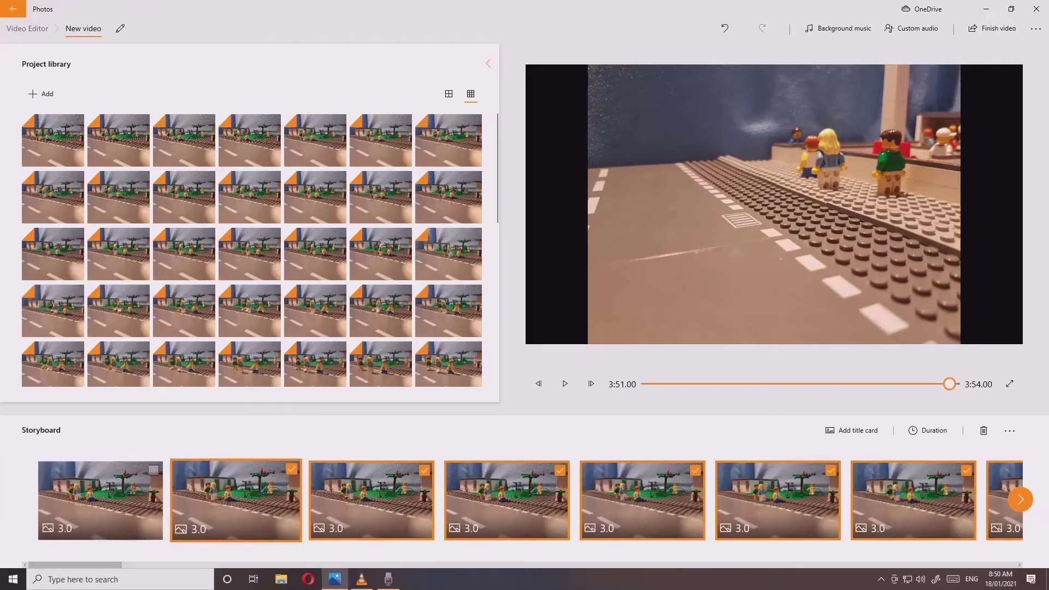
scroll(525, 501, "down", 5)
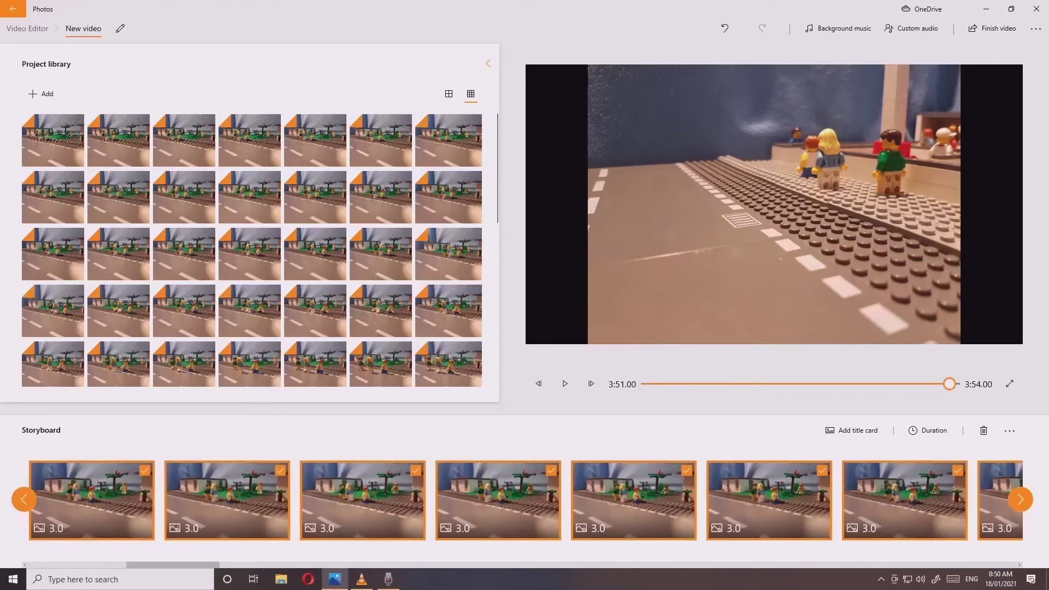
scroll(525, 500, "down", 8)
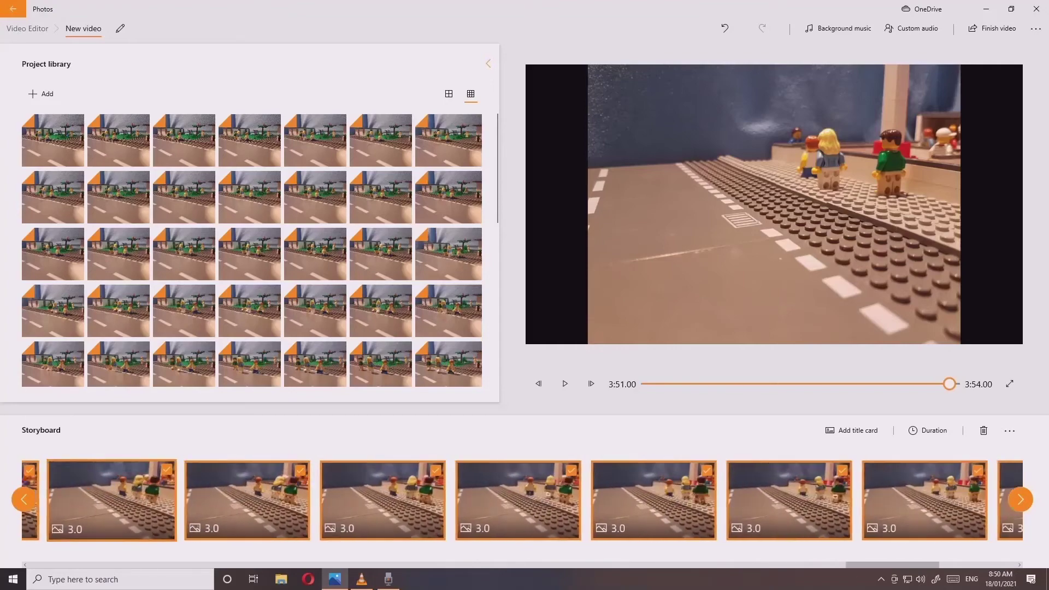
scroll(525, 500, "up", 10)
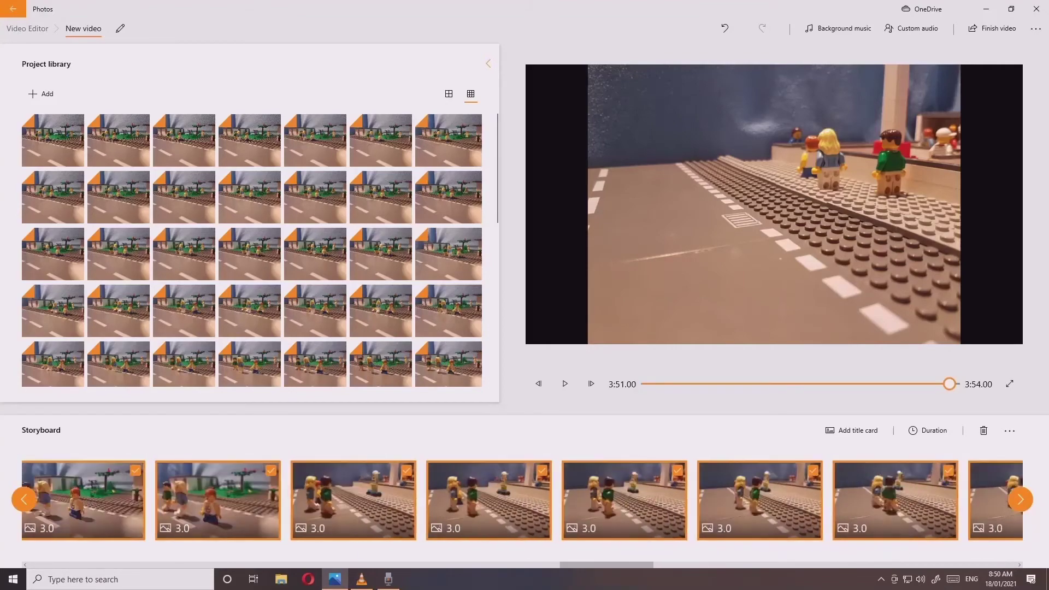
scroll(525, 500, "up", 10)
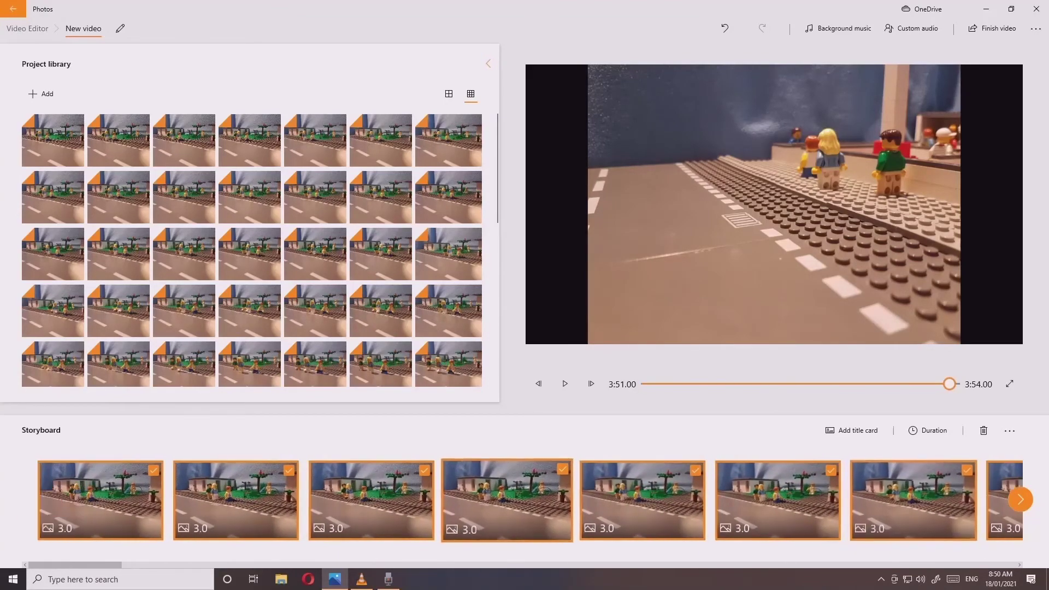
- Set the selected images' duration to 0.05 seconds, correcting a mistyped digit
left_click(928, 430)
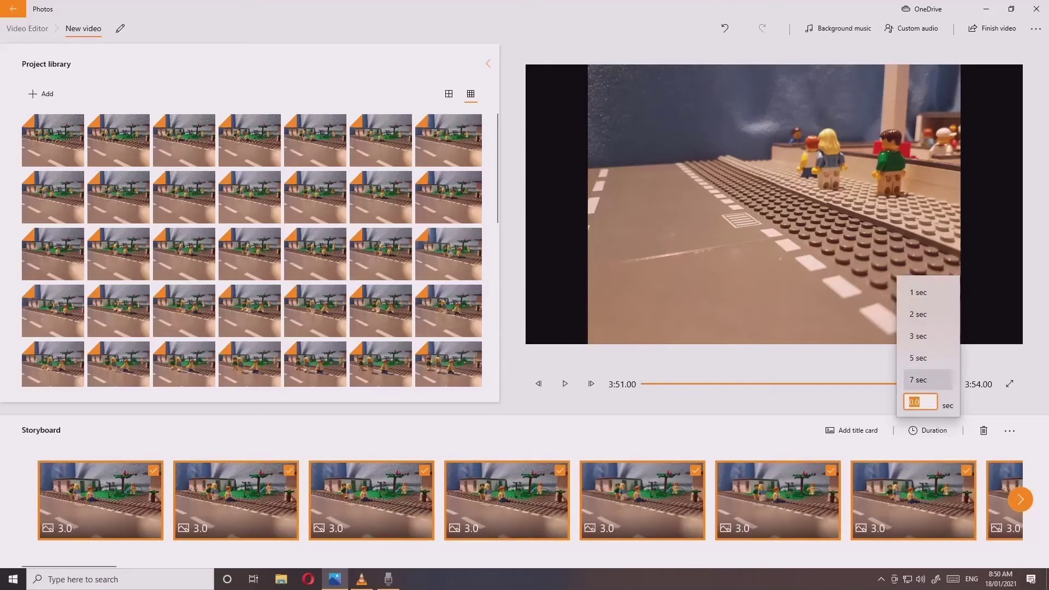
type("0")
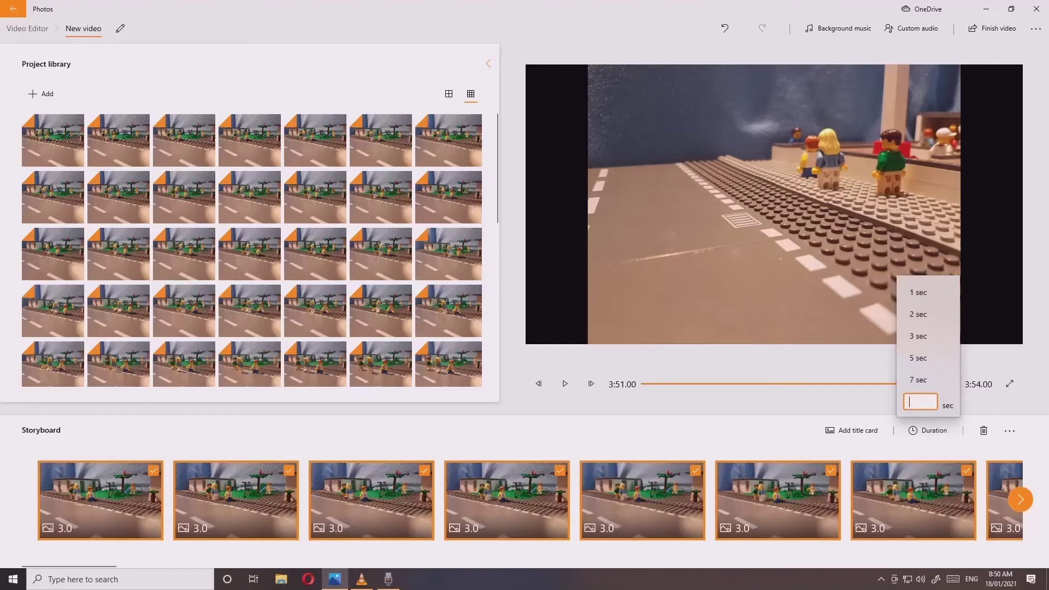
type(".0")
type("2")
key("BackSpace")
type("5")
key("Return")
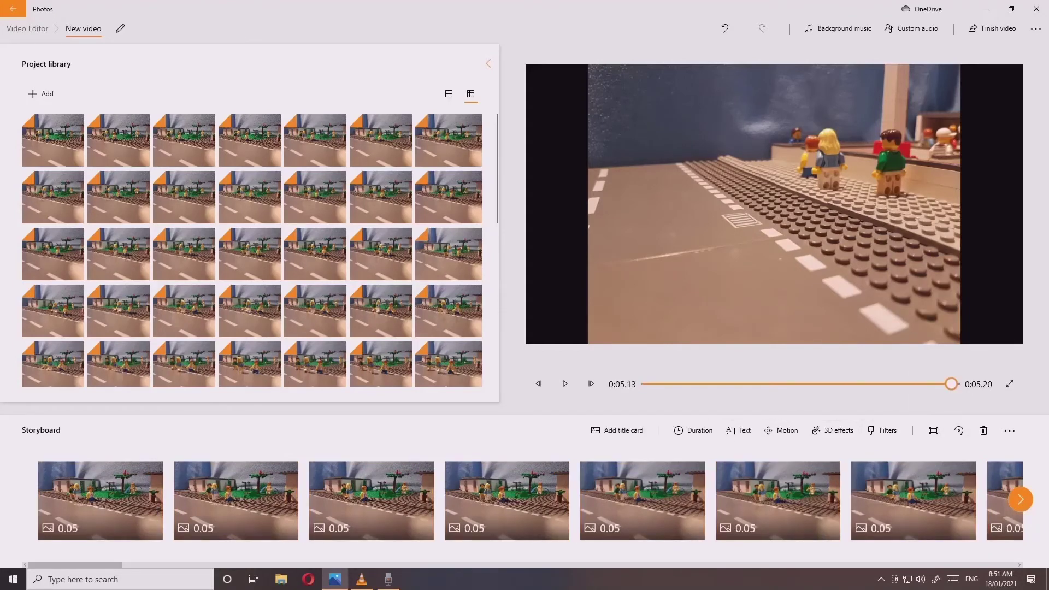
scroll(525, 501, "down", 3)
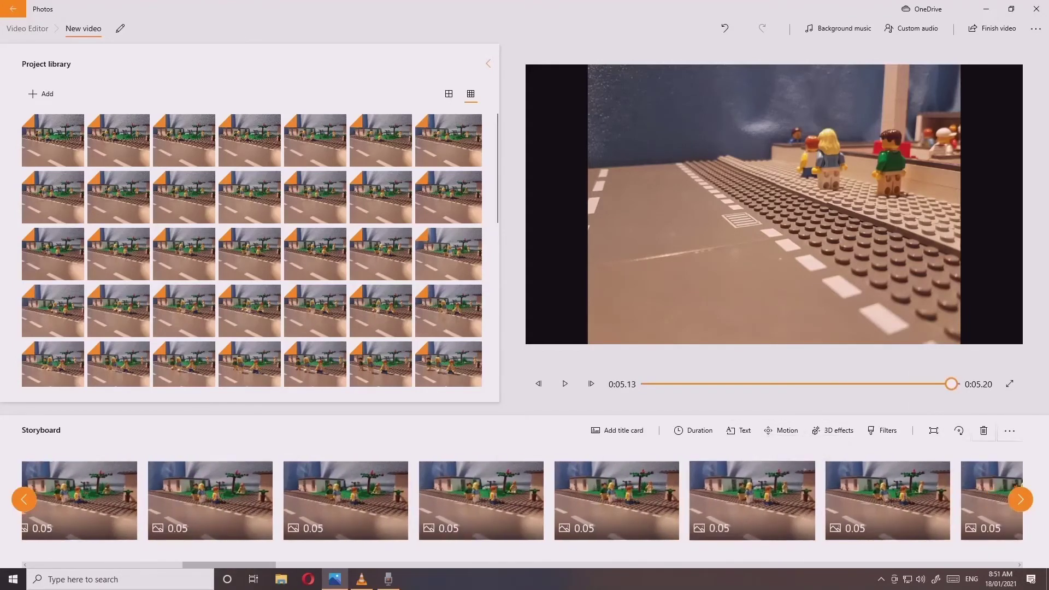